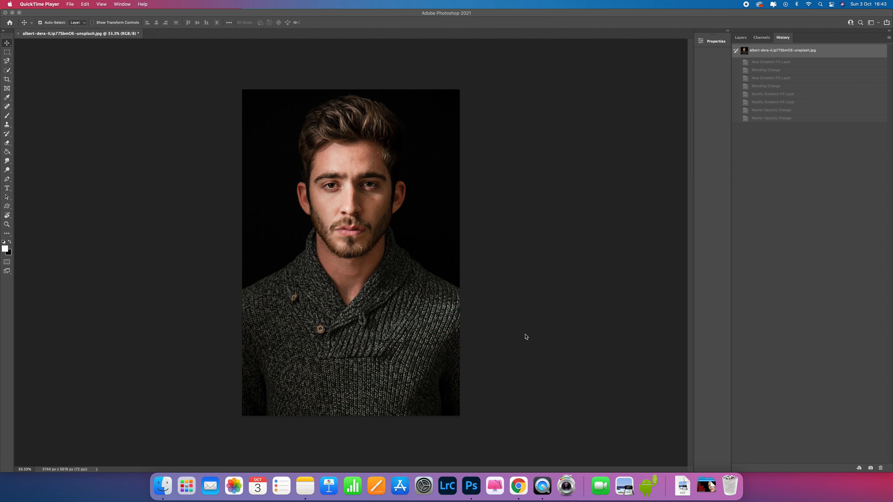
# Create a new gradient fill layer over the portrait and name it "left side"
pyautogui.click(161, 13)
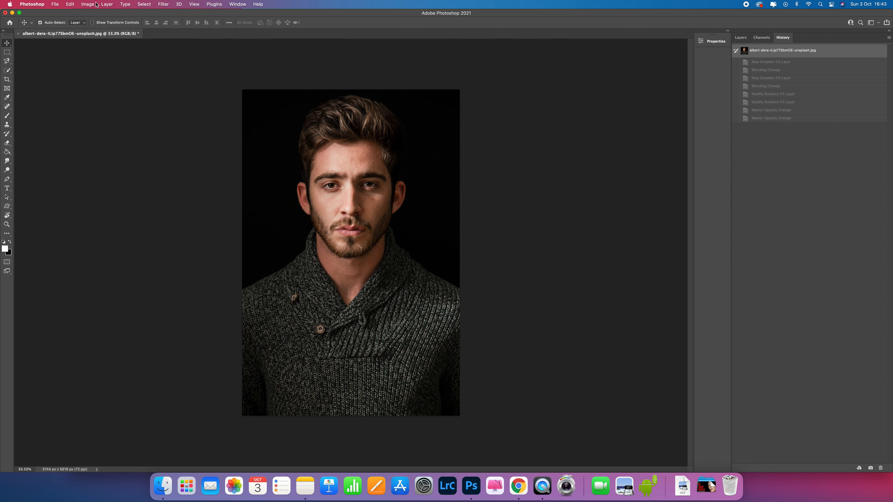
pyautogui.click(88, 4)
pyautogui.moveTo(106, 4)
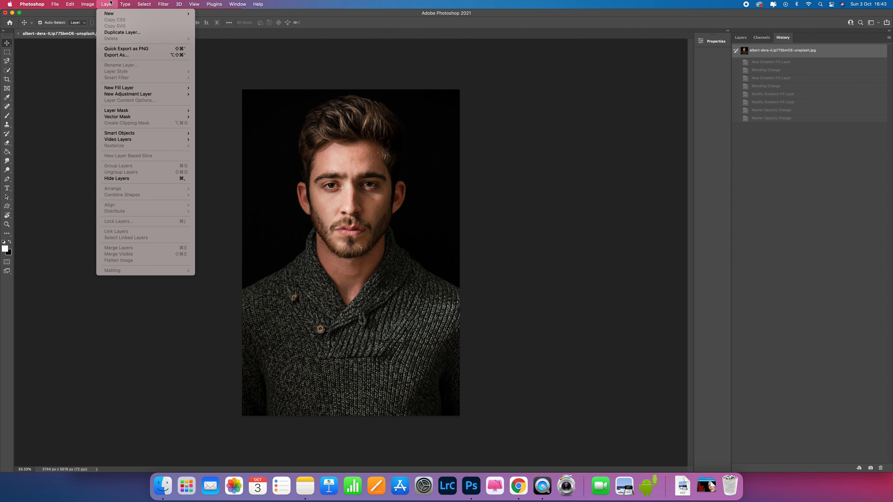
pyautogui.moveTo(119, 87)
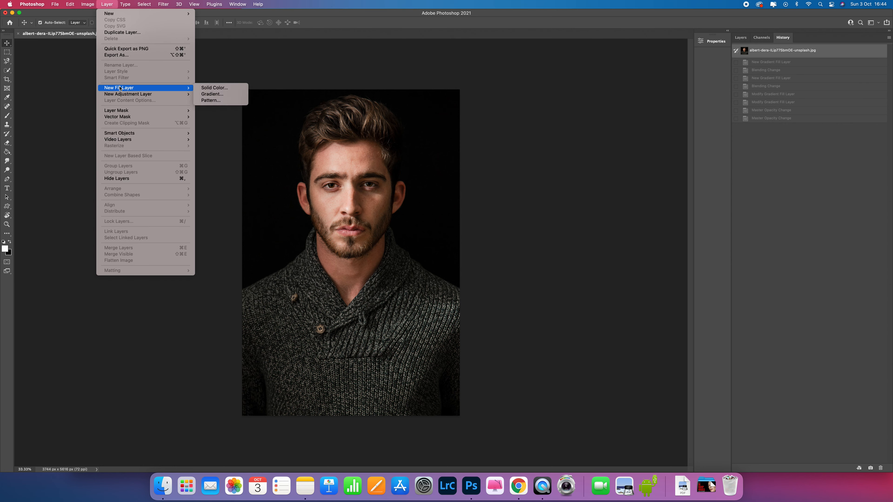
pyautogui.click(227, 99)
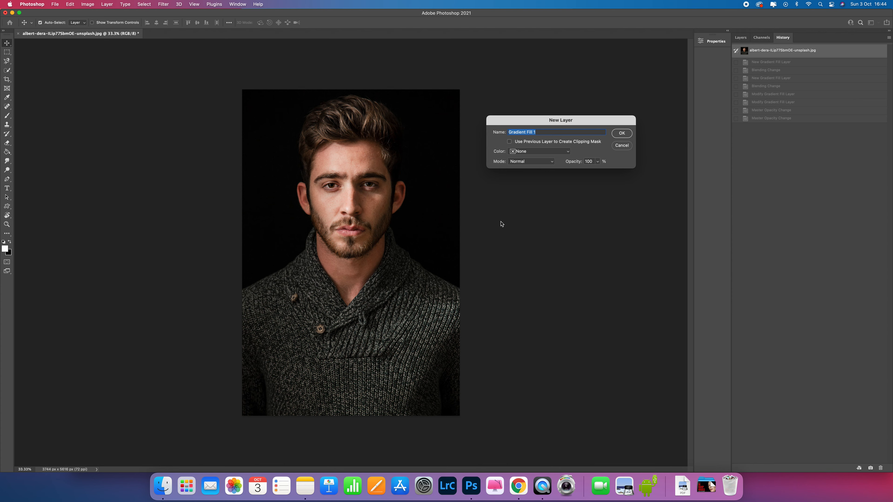
pyautogui.write('left side')
pyautogui.press('Return')
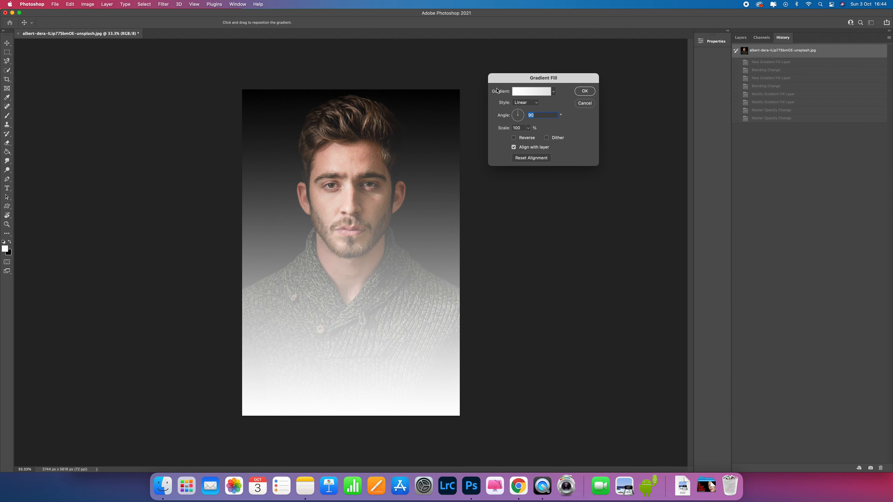
# Apply the Foreground to Transparent preset from the Basics group to the gradient fill
pyautogui.click(553, 92)
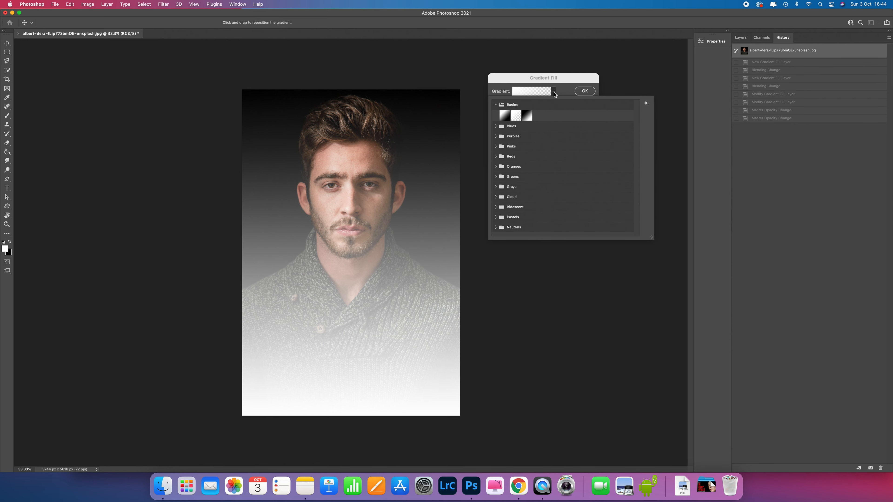
pyautogui.click(496, 104)
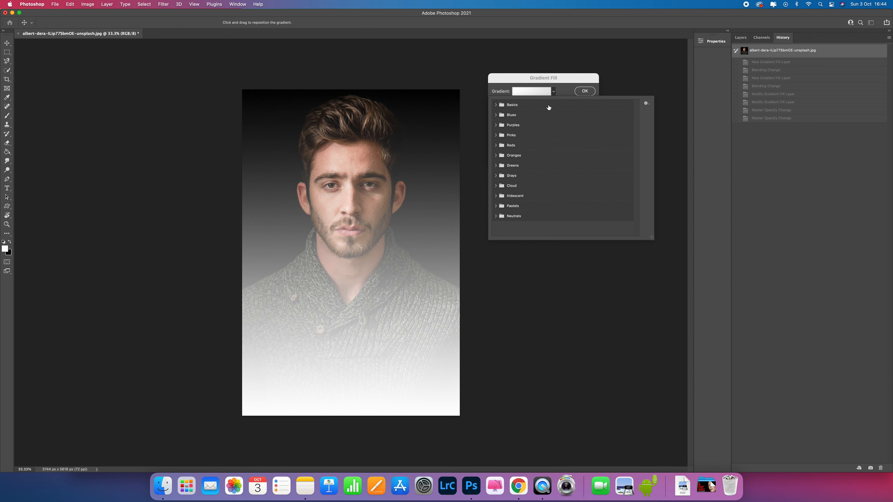
pyautogui.click(496, 105)
pyautogui.click(516, 117)
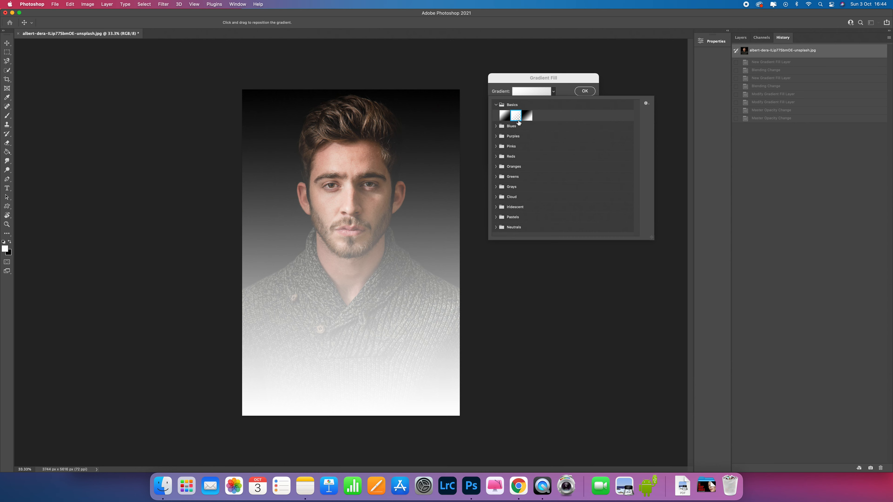
pyautogui.click(565, 93)
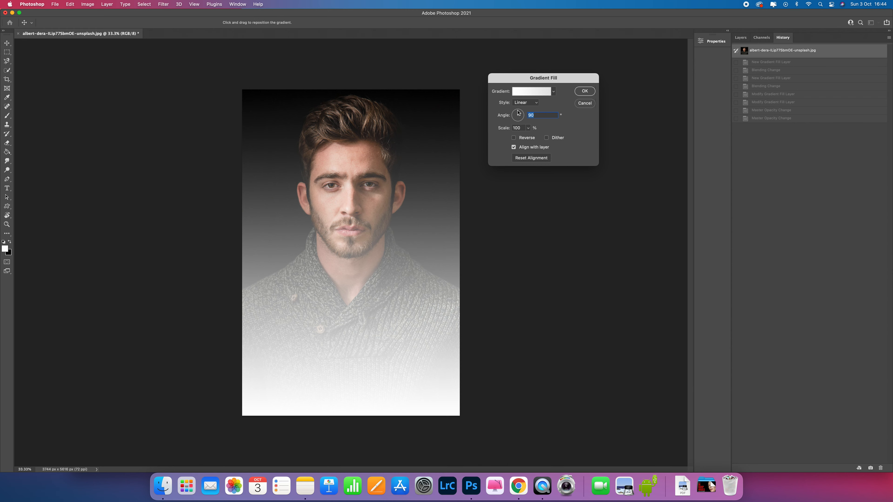
# Set the linear gradient's scale to 12% and angle to about 10.65°, and shift it rightward over the man's face
pyautogui.moveTo(517, 113); pyautogui.dragTo(515, 113)
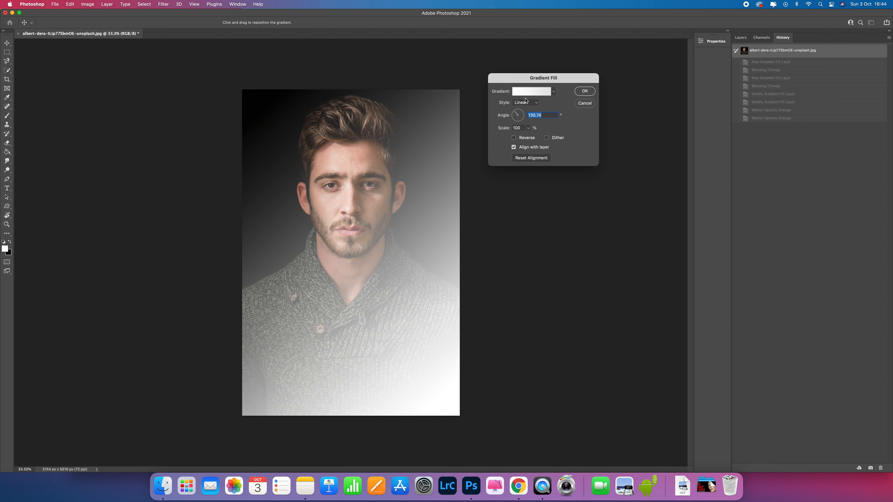
pyautogui.moveTo(518, 112); pyautogui.dragTo(521, 113)
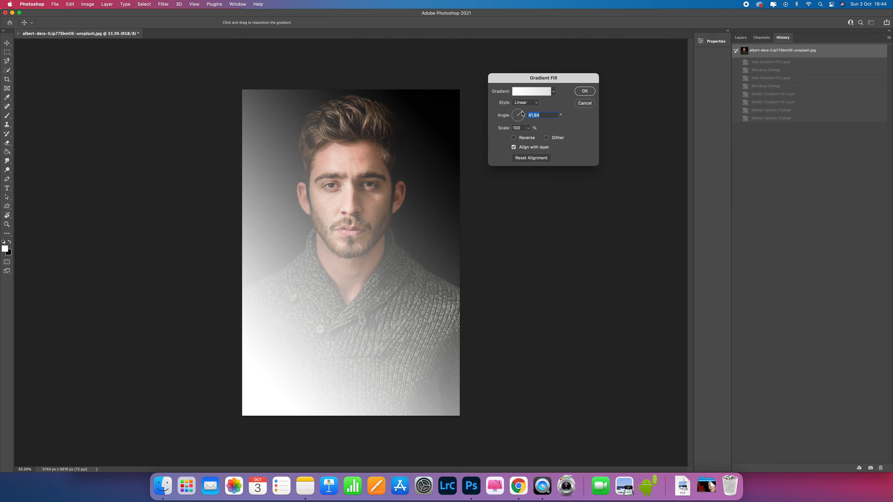
pyautogui.click(528, 128)
pyautogui.moveTo(528, 137)
pyautogui.mouseDown()
pyautogui.moveTo(541, 138)
pyautogui.moveTo(525, 138)
pyautogui.mouseUp()
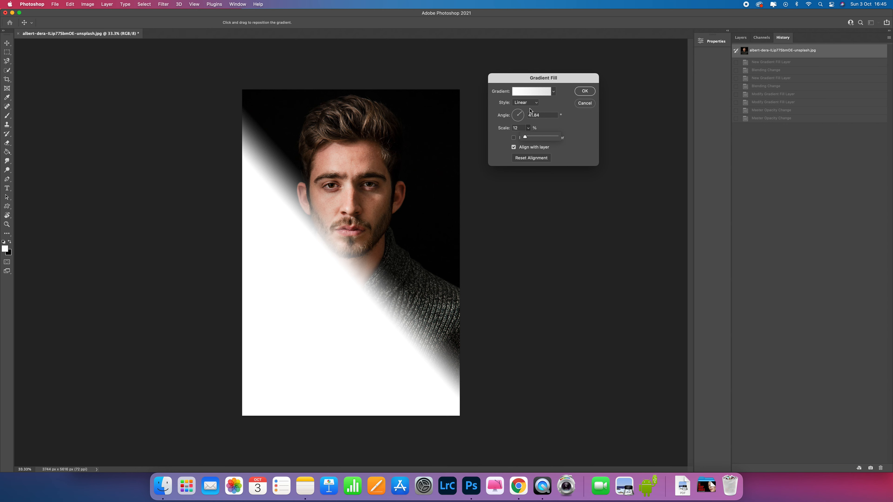
pyautogui.moveTo(524, 113)
pyautogui.mouseDown()
pyautogui.moveTo(513, 109)
pyautogui.moveTo(524, 116)
pyautogui.mouseUp()
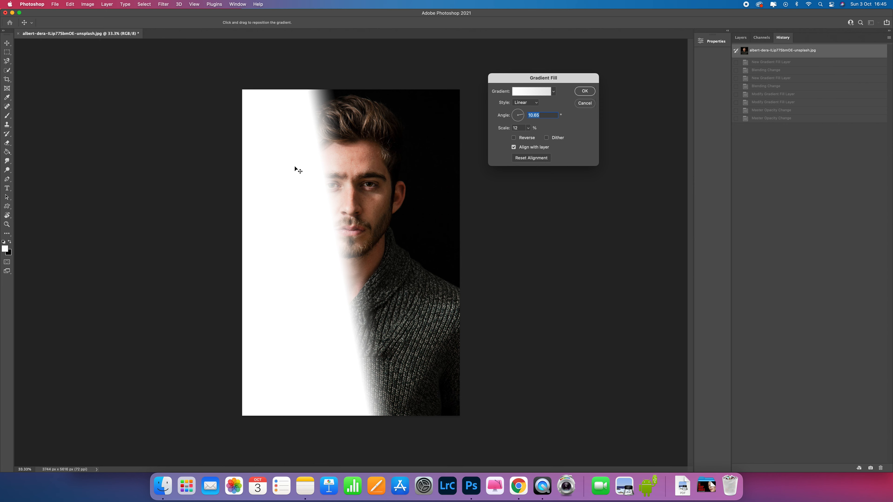
pyautogui.moveTo(294, 166); pyautogui.dragTo(311, 165)
# Try a hard gradient edge with a scale of 1%, and return the scale to 12%
pyautogui.click(527, 129)
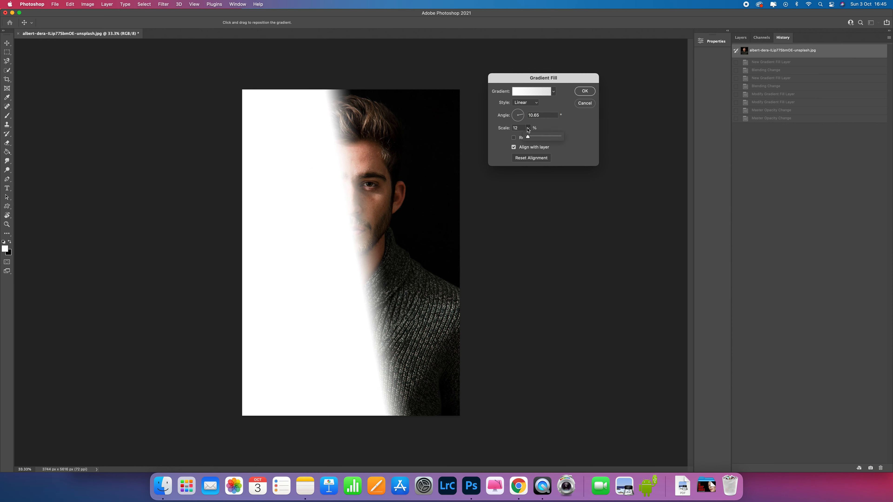
pyautogui.moveTo(528, 138); pyautogui.dragTo(528, 138)
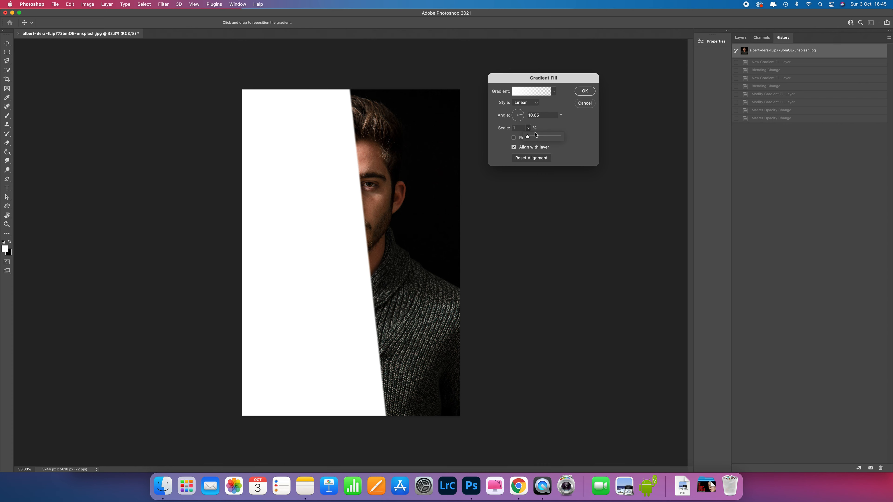
pyautogui.click(528, 138)
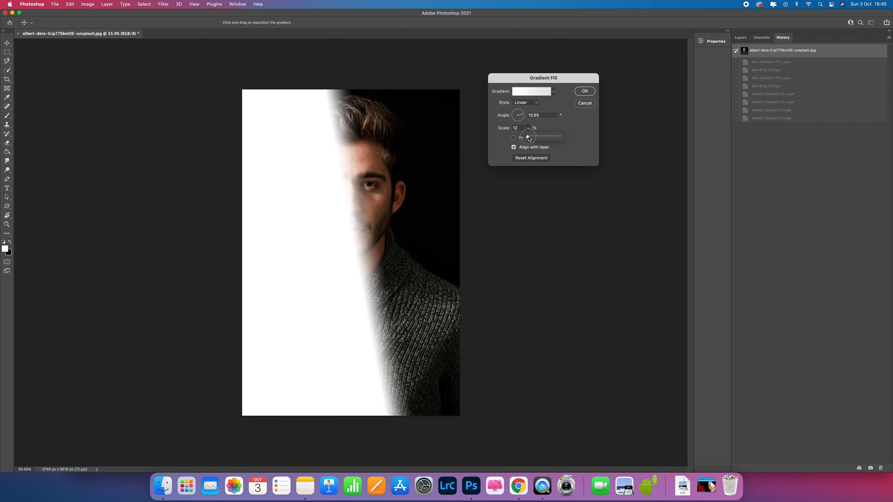
pyautogui.moveTo(528, 137); pyautogui.dragTo(527, 138)
# Edit the gradient and change its starting colour stop at location 0% to a bright magenta-pink
pyautogui.click(520, 92)
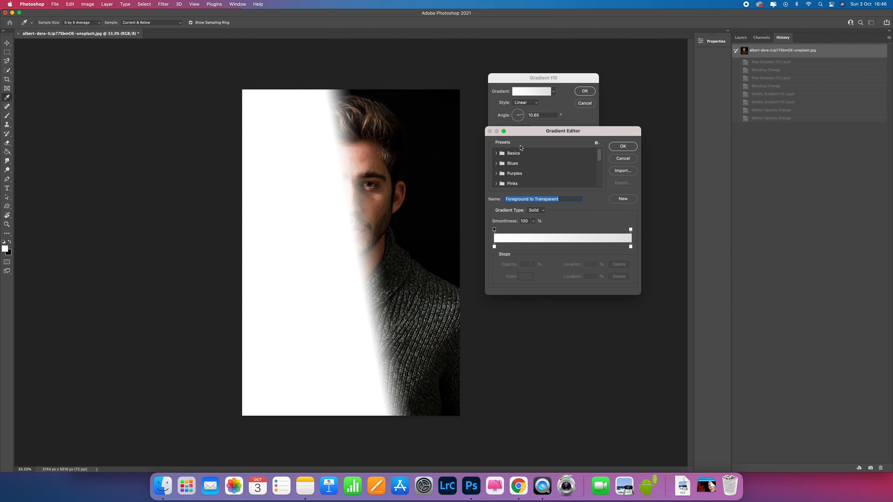
pyautogui.click(496, 153)
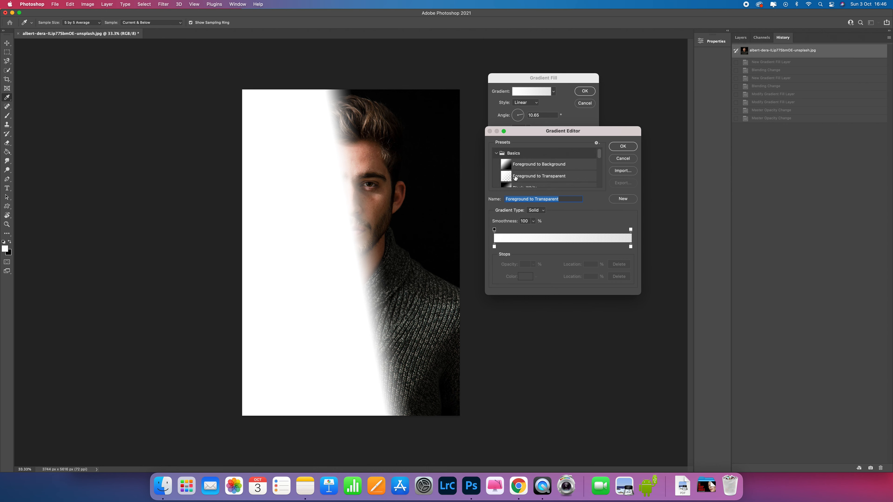
pyautogui.click(496, 153)
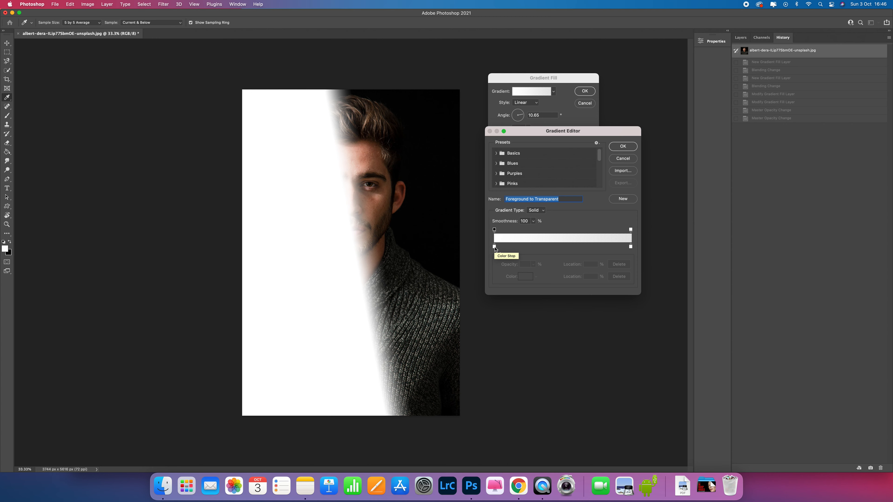
pyautogui.click(494, 248)
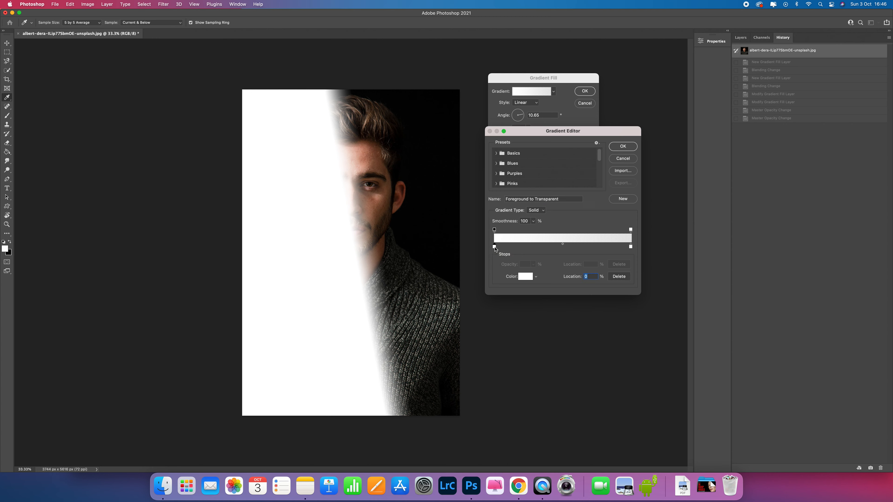
pyautogui.click(527, 277)
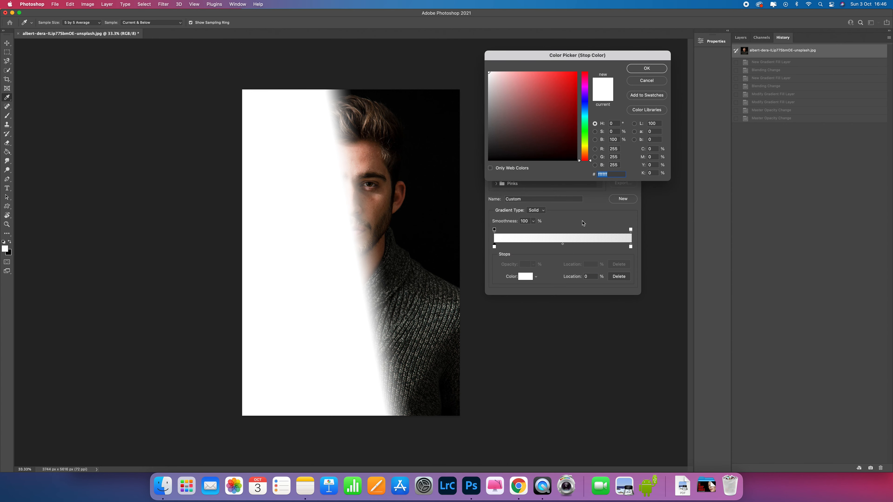
pyautogui.moveTo(584, 101); pyautogui.dragTo(586, 87)
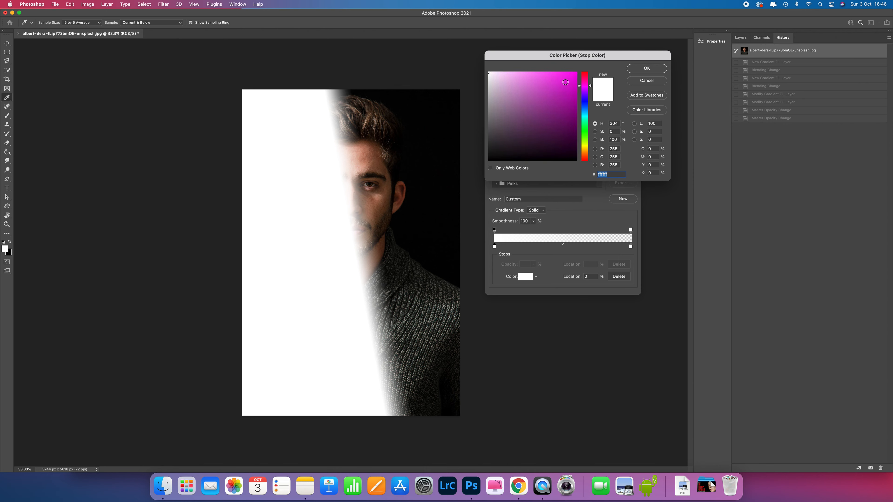
pyautogui.click(570, 80)
pyautogui.moveTo(585, 85); pyautogui.dragTo(586, 80)
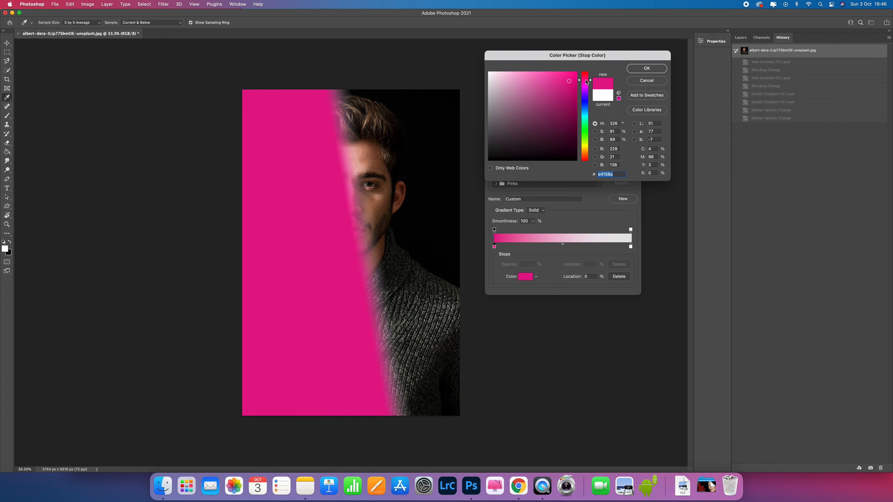
pyautogui.click(570, 79)
pyautogui.click(646, 67)
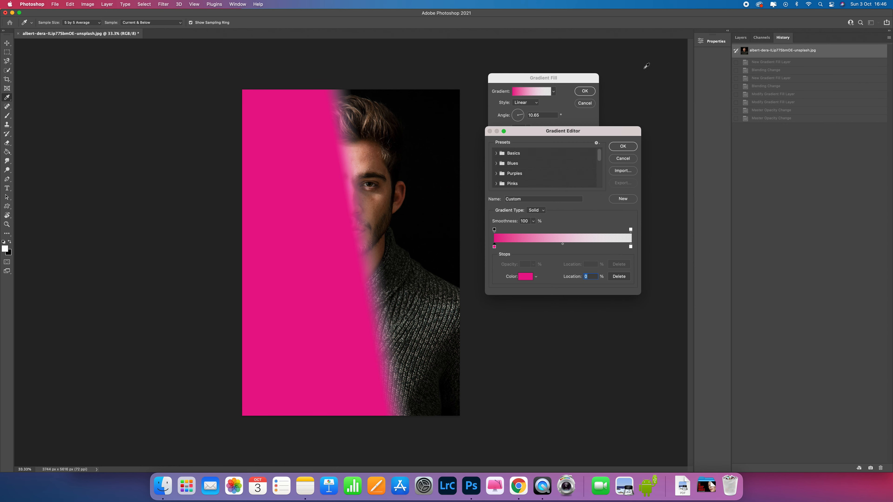
# Move the gradient's starting opacity stop to location 2% and accept the gradient fill
pyautogui.click(495, 230)
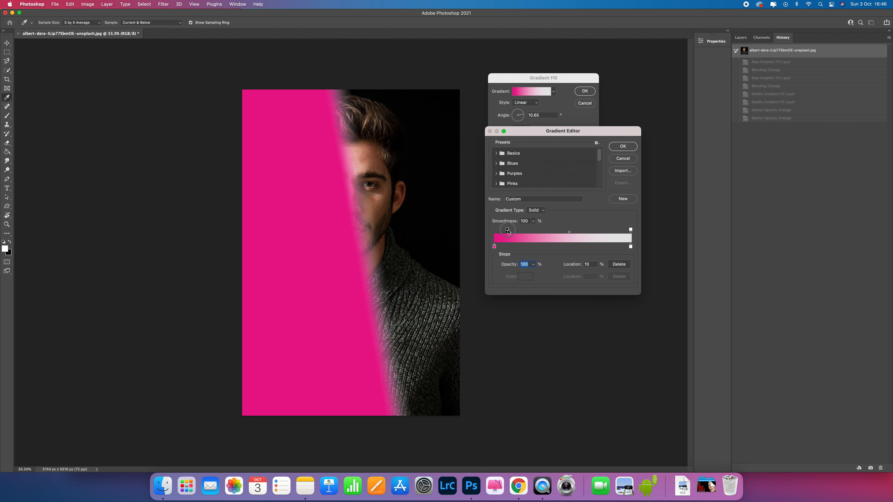
pyautogui.moveTo(510, 231); pyautogui.dragTo(497, 231)
pyautogui.press('super+equal')
pyautogui.press('super+equal')
pyautogui.press('super+equal')
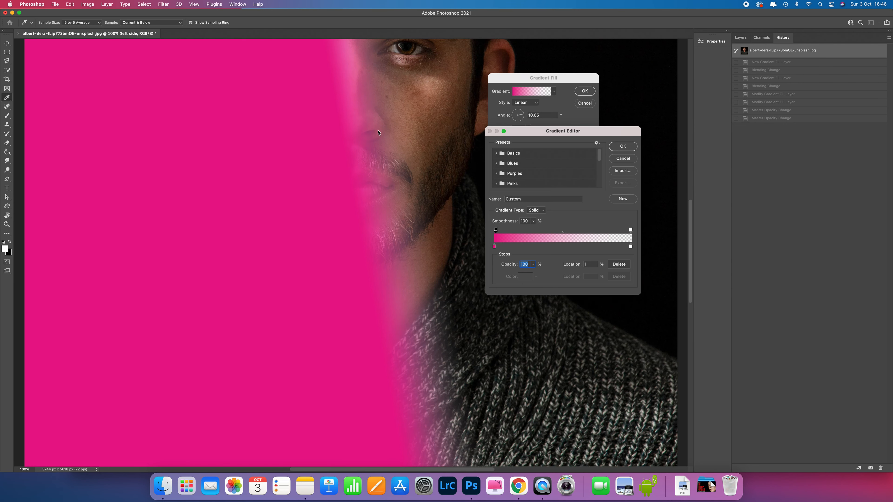
pyautogui.click(504, 230)
pyautogui.moveTo(509, 230); pyautogui.dragTo(496, 231)
pyautogui.press('super+minus')
pyautogui.press('super+minus')
pyautogui.press('super+minus')
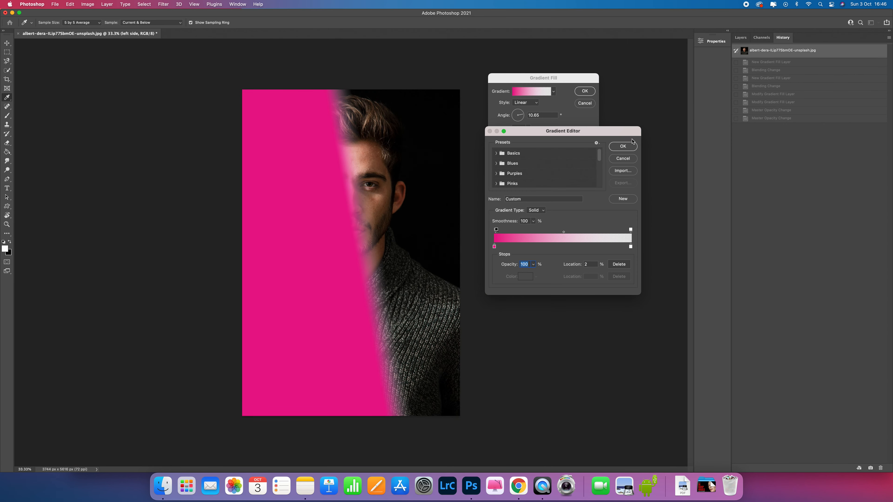
pyautogui.click(626, 147)
pyautogui.click(591, 92)
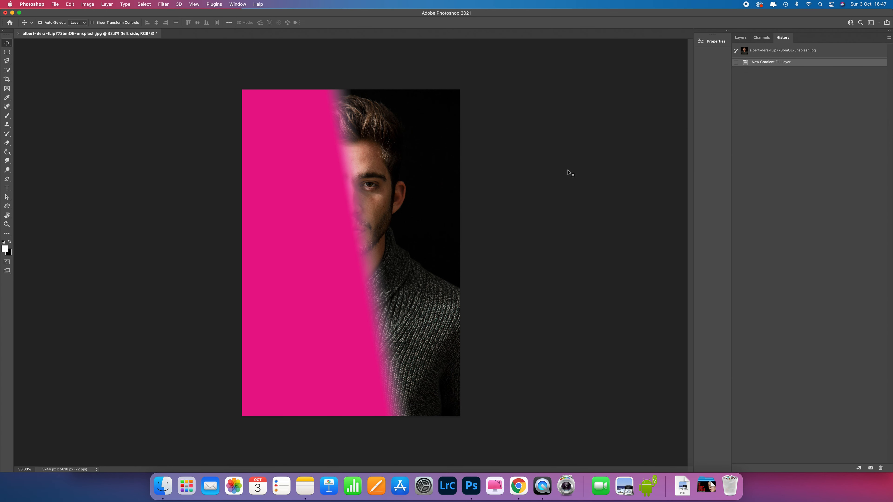
# Change the blend mode of the "left side" gradient layer to Color
pyautogui.click(746, 39)
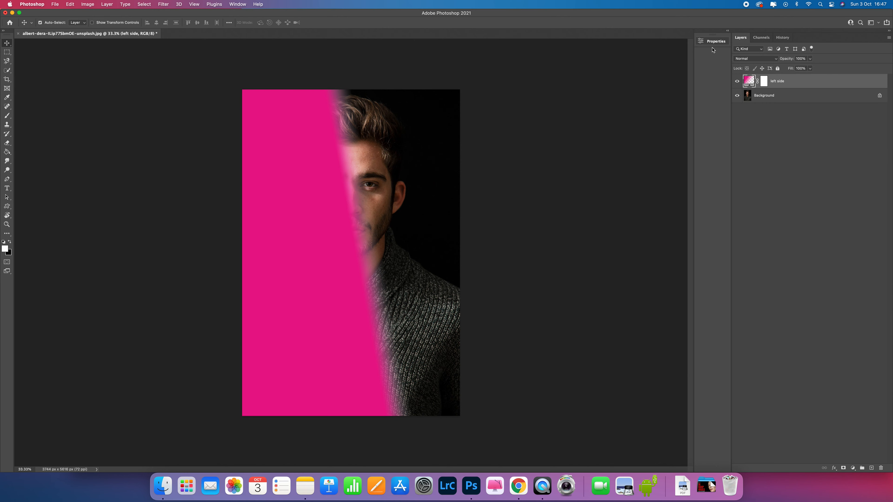
pyautogui.click(246, 4)
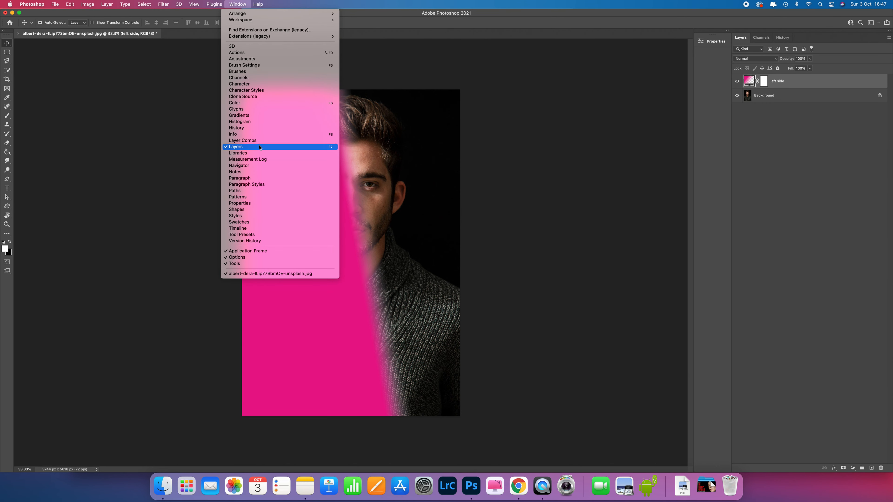
pyautogui.click(232, 3)
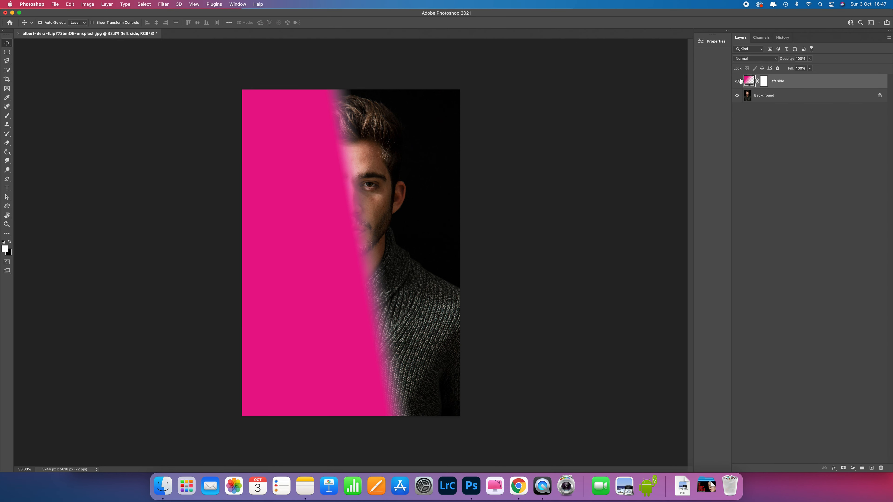
pyautogui.click(776, 59)
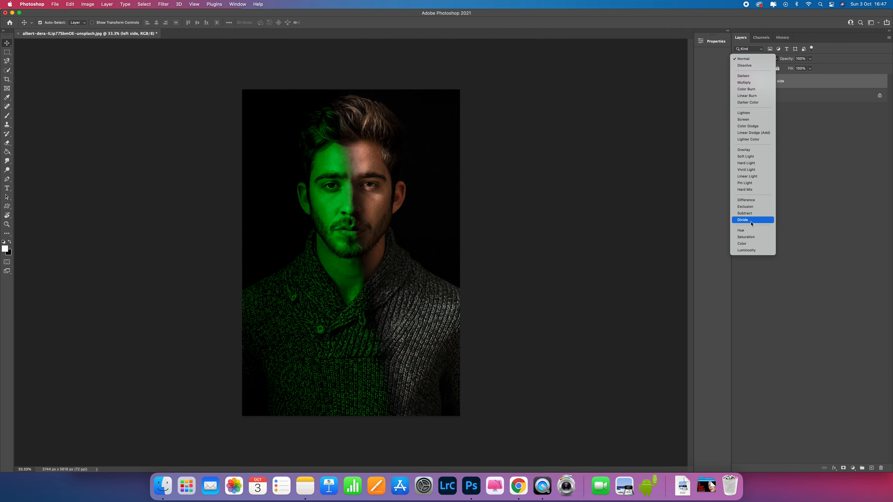
pyautogui.click(754, 243)
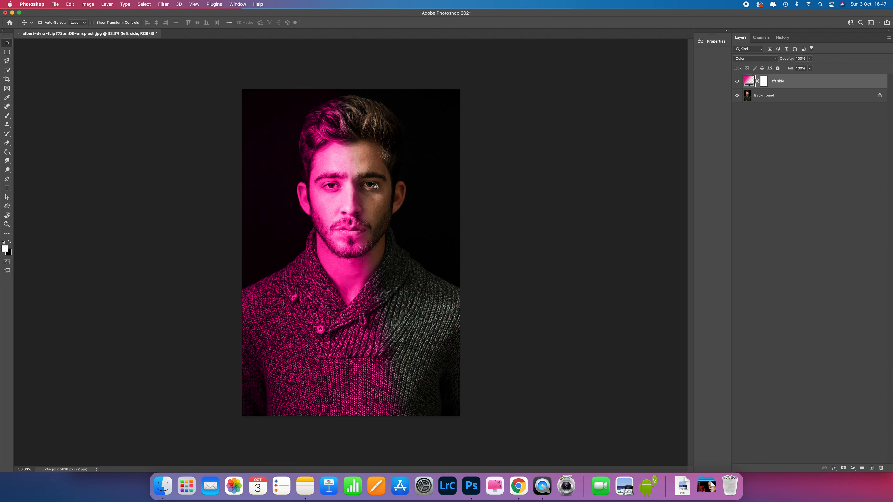
# Create a new gradient fill layer named "right side" above the "left side" layer
pyautogui.click(108, 4)
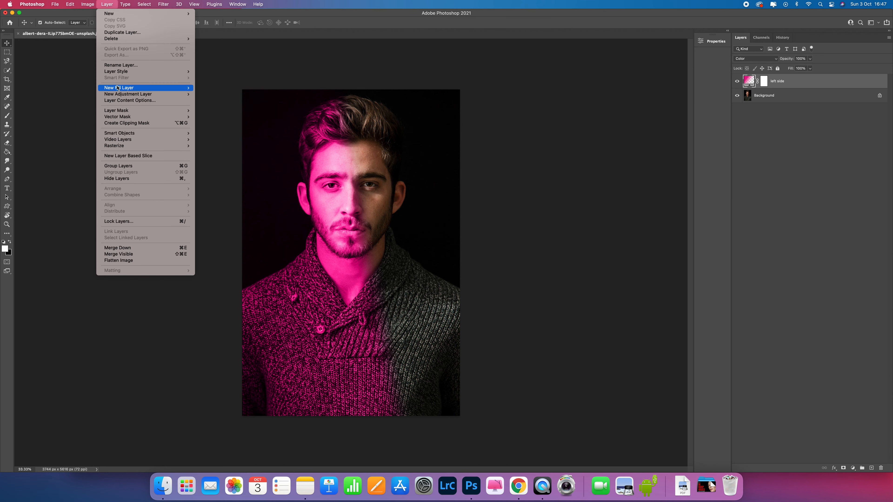
pyautogui.moveTo(164, 89)
pyautogui.click(216, 95)
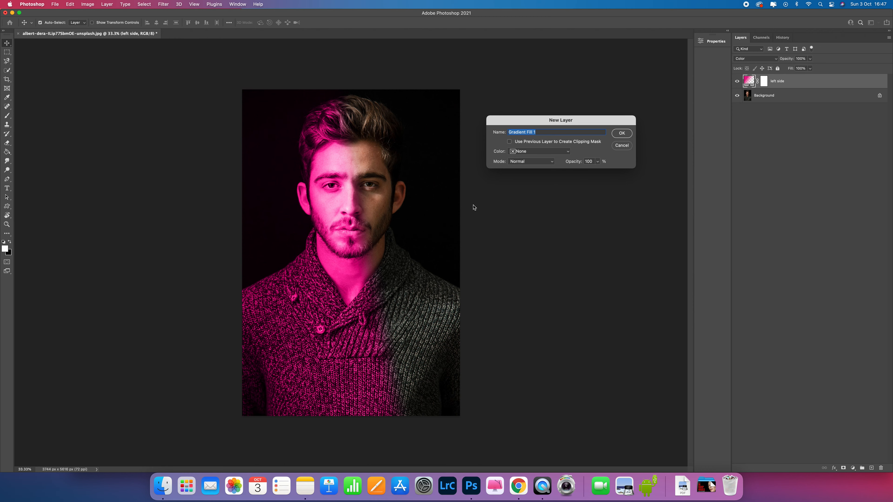
pyautogui.write('right side')
pyautogui.press('Return')
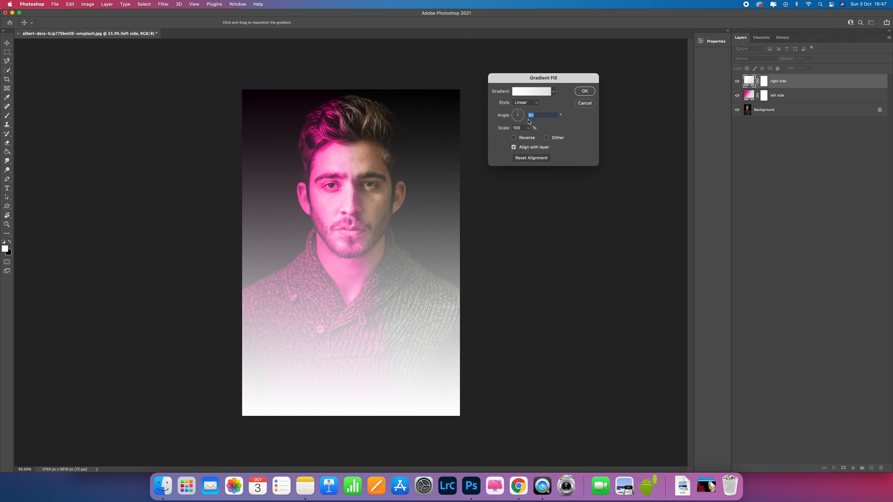
# Set the "right side" gradient's scale to 12% and its angle to about 175°, and shift it slightly leftward over the face
pyautogui.click(528, 129)
pyautogui.moveTo(529, 137); pyautogui.dragTo(527, 138)
pyautogui.moveTo(521, 113); pyautogui.dragTo(514, 117)
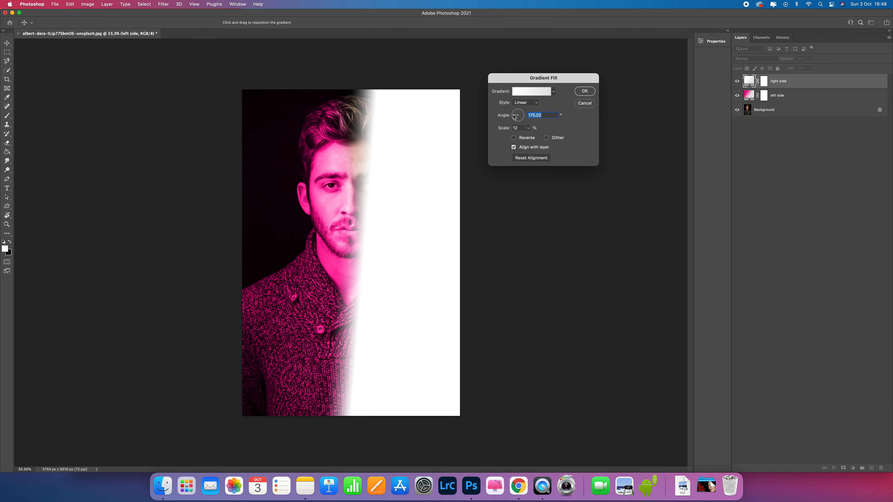
pyautogui.moveTo(431, 138); pyautogui.dragTo(415, 133)
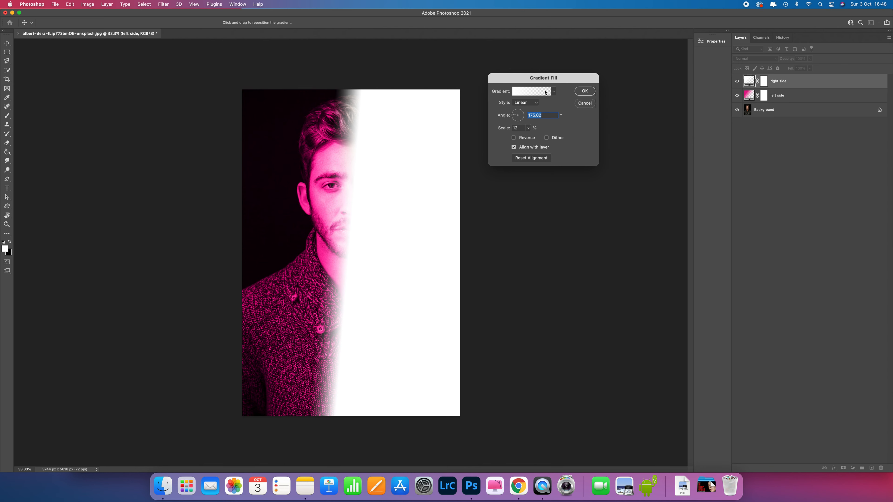
# Edit the gradient: move its starting opacity stop slightly inward and set its starting colour stop at location 0% to blue #1052cb
pyautogui.click(521, 93)
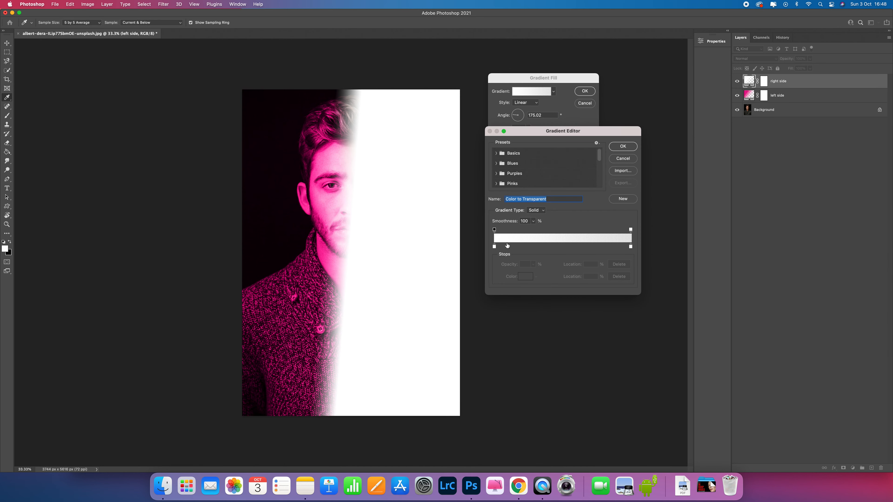
pyautogui.moveTo(494, 229)
pyautogui.mouseDown()
pyautogui.moveTo(507, 229)
pyautogui.moveTo(497, 230)
pyautogui.mouseUp()
pyautogui.click(494, 247)
pyautogui.click(525, 277)
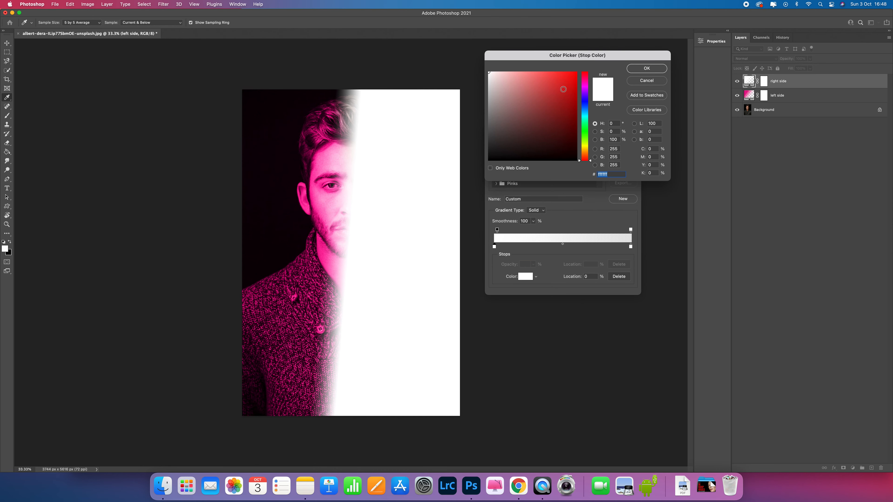
pyautogui.click(586, 102)
pyautogui.click(570, 103)
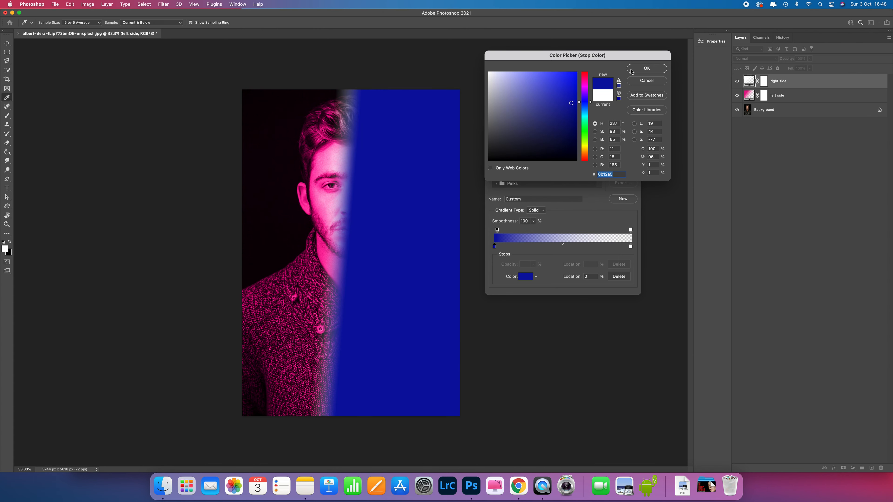
pyautogui.click(570, 89)
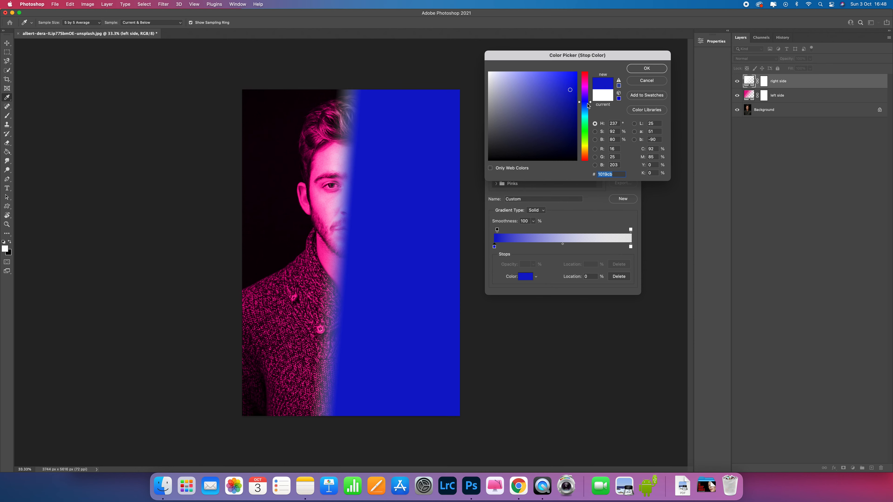
pyautogui.moveTo(588, 105); pyautogui.dragTo(590, 107)
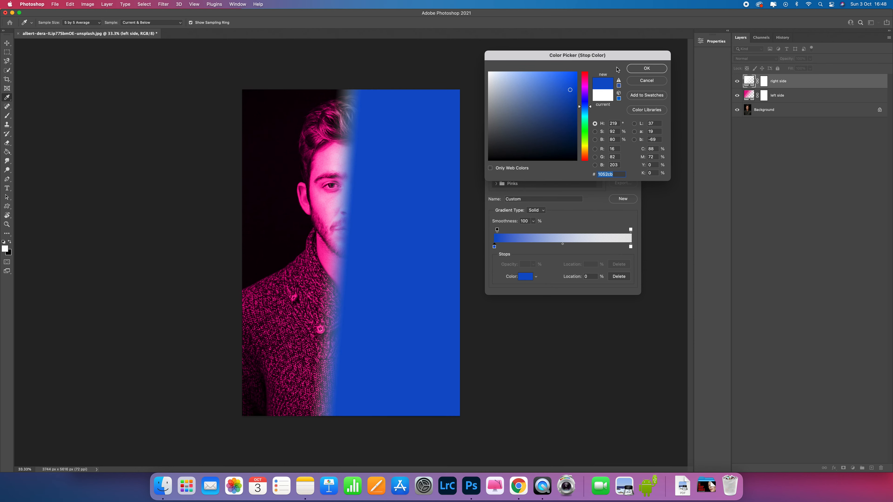
# Accept the blue gradient fill and change the "right side" layer's blend mode to Color
pyautogui.click(647, 69)
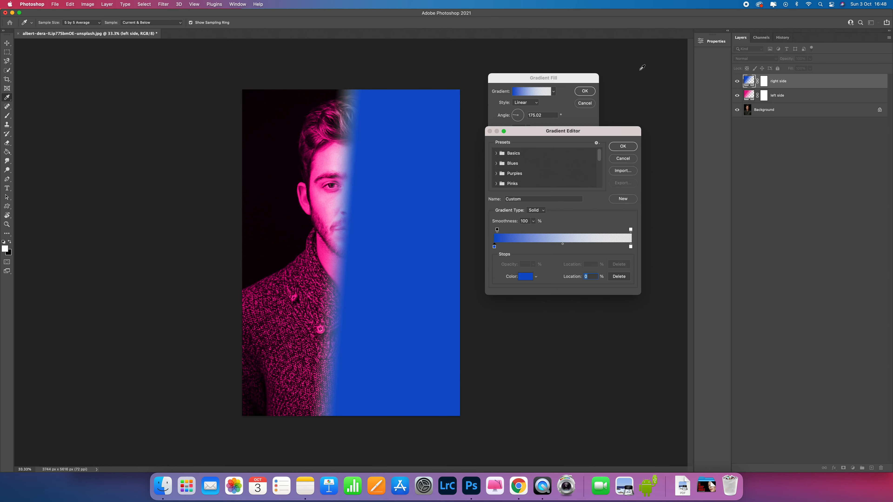
pyautogui.click(623, 147)
pyautogui.click(585, 92)
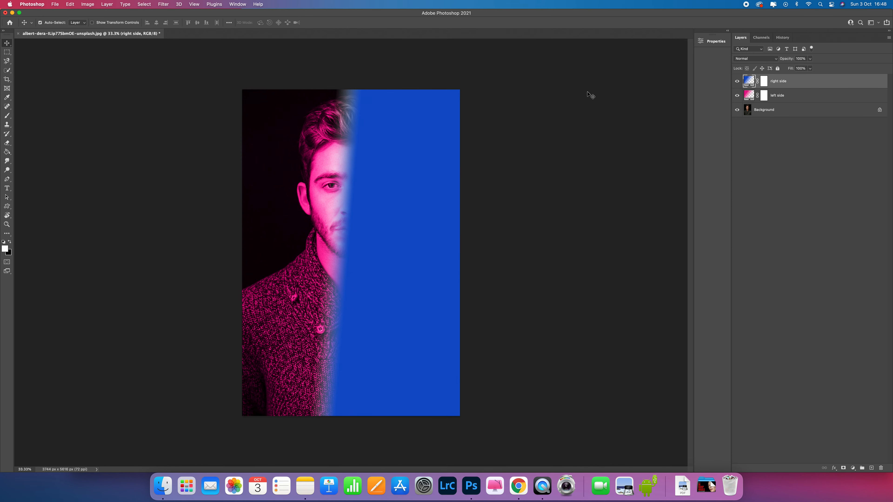
pyautogui.click(744, 60)
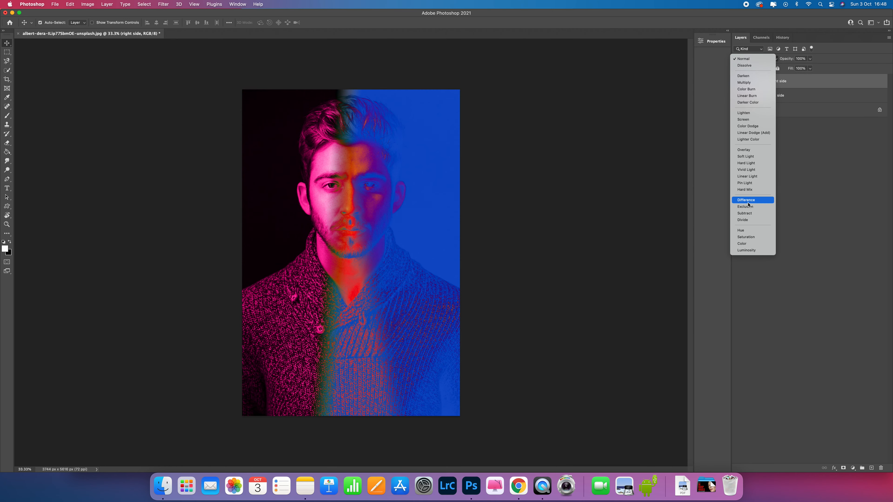
pyautogui.click(755, 245)
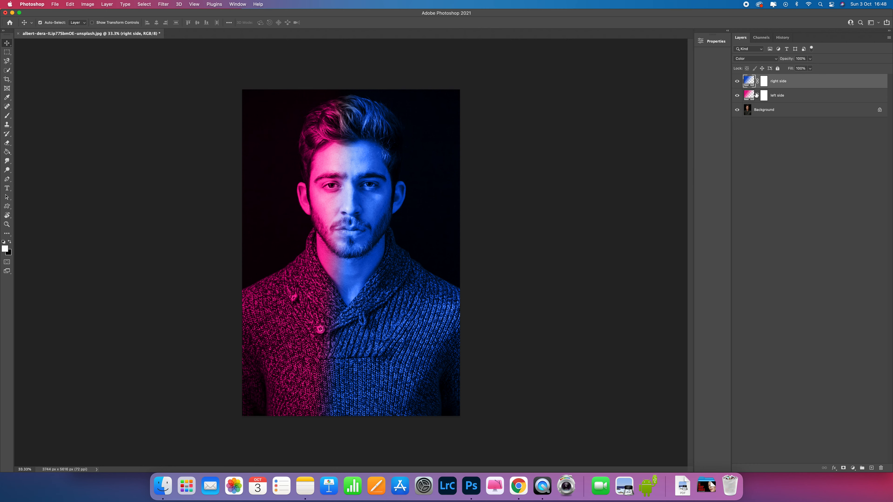
# Reopen the "left side" gradient fill and set its scale to 23% to soften the transition
pyautogui.click(748, 99)
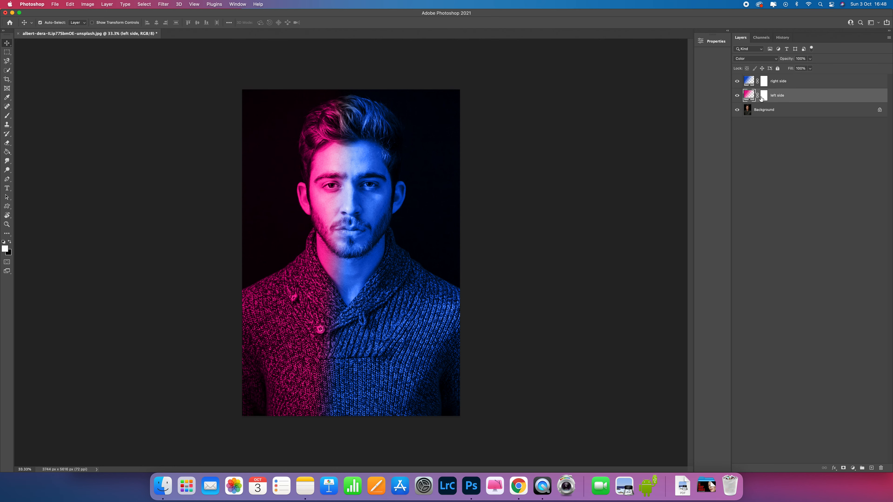
pyautogui.doubleClick(748, 95)
pyautogui.moveTo(574, 66); pyautogui.dragTo(574, 65)
pyautogui.moveTo(528, 106); pyautogui.dragTo(533, 129)
pyautogui.click(533, 119)
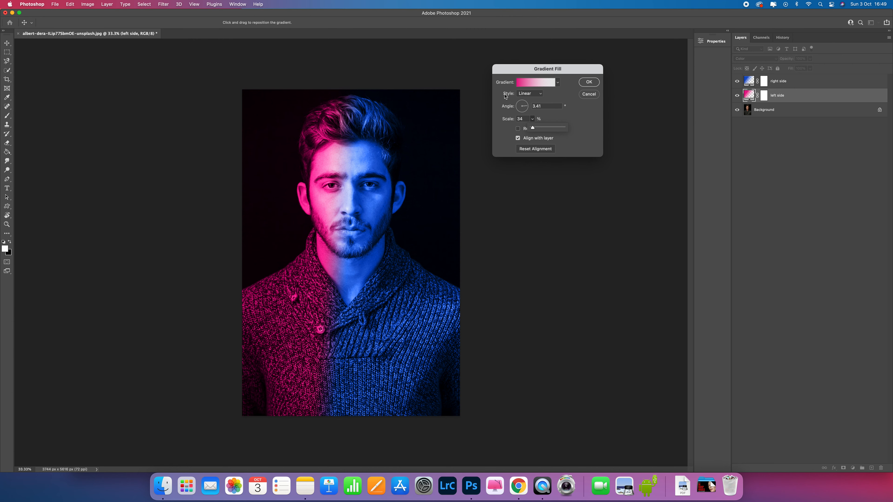
pyautogui.moveTo(533, 129); pyautogui.dragTo(533, 129)
pyautogui.click(532, 128)
# Nudge the starting opacity stop of the pink gradient slightly inward and accept the gradient fill
pyautogui.click(520, 84)
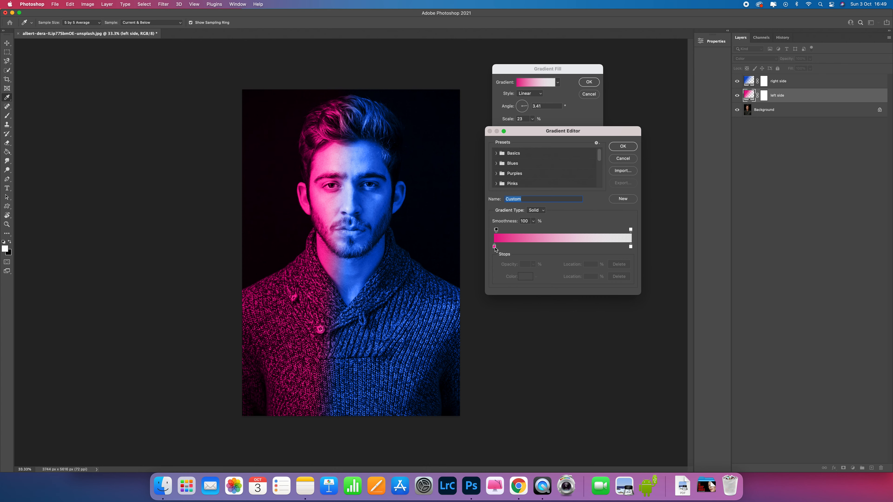
pyautogui.click(497, 230)
pyautogui.click(623, 146)
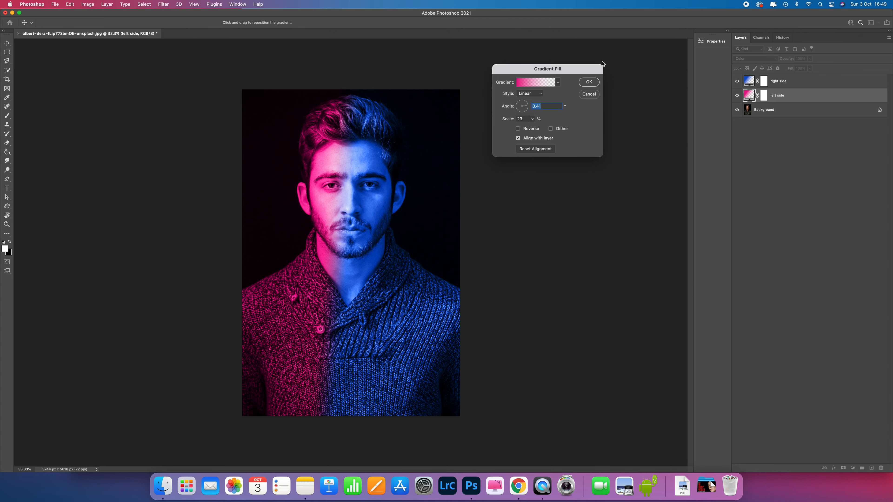
pyautogui.click(590, 82)
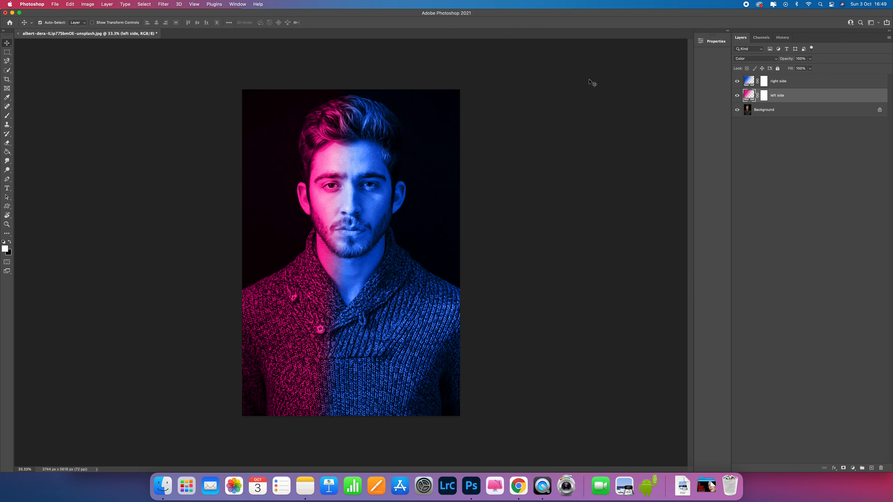
# Reopen the "right side" gradient fill, adjust its scale for a softer transition, and accept it
pyautogui.click(748, 81)
pyautogui.doubleClick(748, 81)
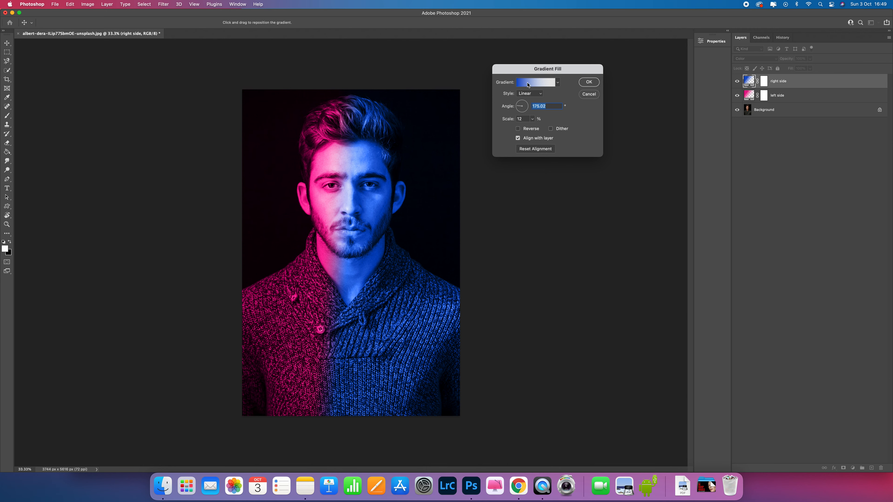
pyautogui.moveTo(519, 107); pyautogui.dragTo(519, 107)
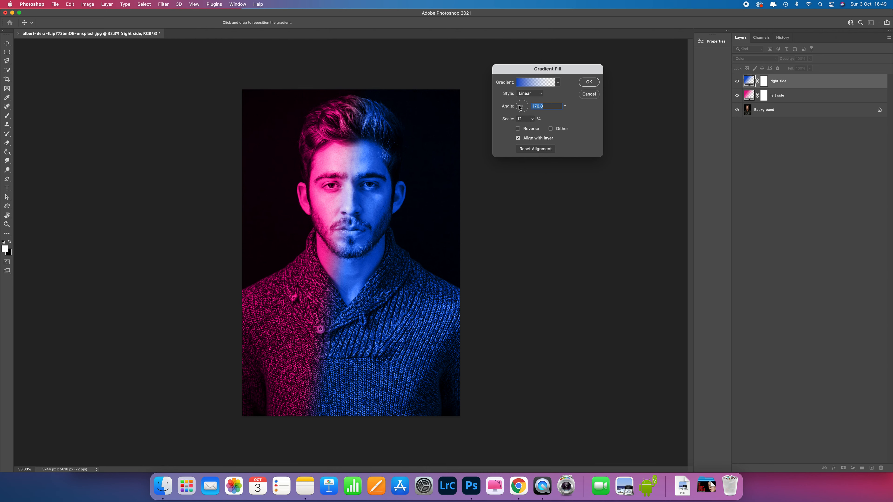
pyautogui.click(532, 119)
pyautogui.moveTo(534, 130); pyautogui.dragTo(533, 130)
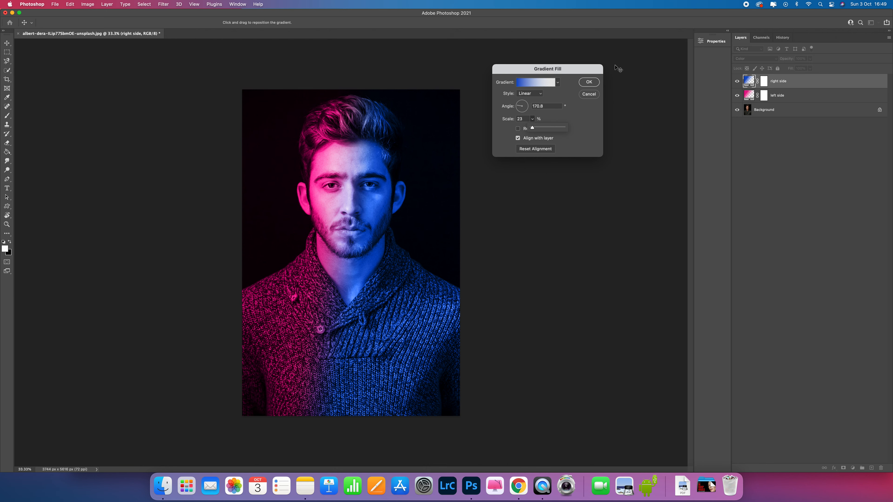
pyautogui.click(589, 82)
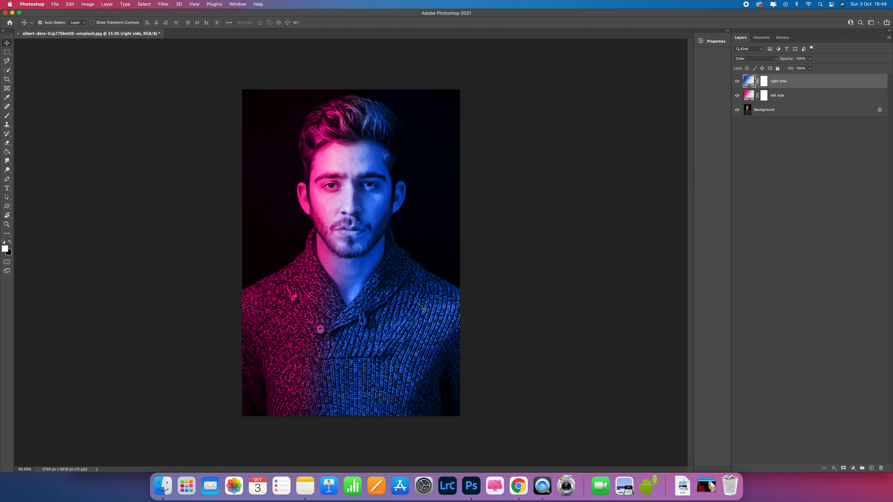
# Reduce the opacity of the "left side" layer to 78%
pyautogui.click(745, 98)
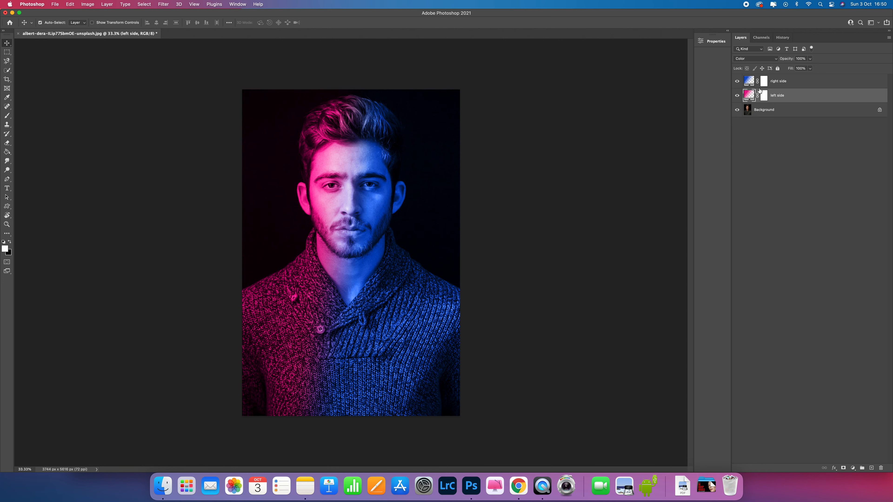
pyautogui.click(810, 59)
pyautogui.moveTo(810, 68); pyautogui.dragTo(803, 69)
# Try a lower opacity on the "right side" layer and raise it back to nearly 100%
pyautogui.click(749, 81)
pyautogui.click(810, 59)
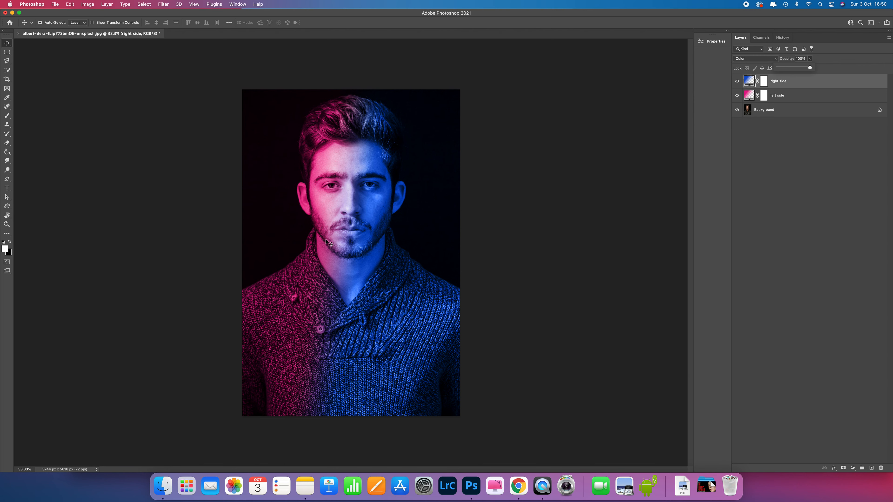
pyautogui.moveTo(809, 68); pyautogui.dragTo(806, 69)
pyautogui.click(806, 68)
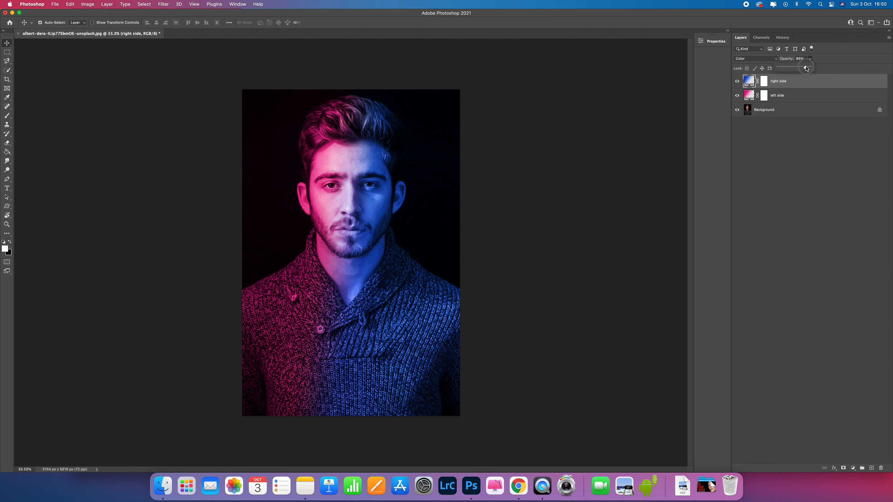
pyautogui.moveTo(807, 68); pyautogui.dragTo(809, 68)
# Try other scale values for the "left side" gradient fill and return the scale to 23%
pyautogui.click(750, 96)
pyautogui.doubleClick(750, 96)
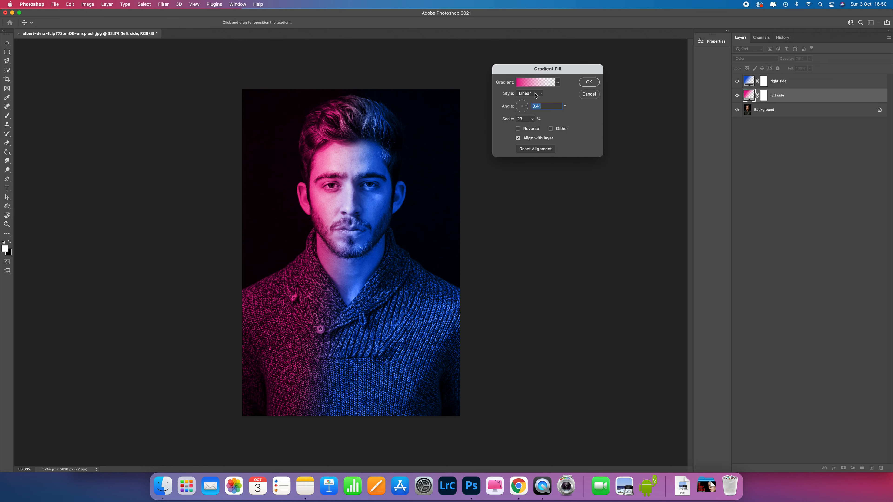
pyautogui.click(533, 120)
pyautogui.moveTo(532, 127); pyautogui.dragTo(531, 127)
pyautogui.click(530, 127)
pyautogui.click(587, 83)
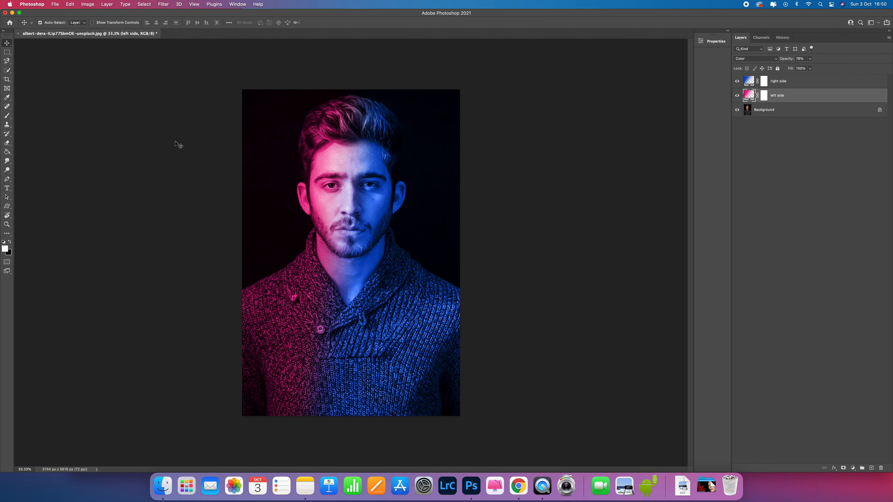
# Take a history snapshot of the current coloured result and compare it with the original image
pyautogui.click(784, 37)
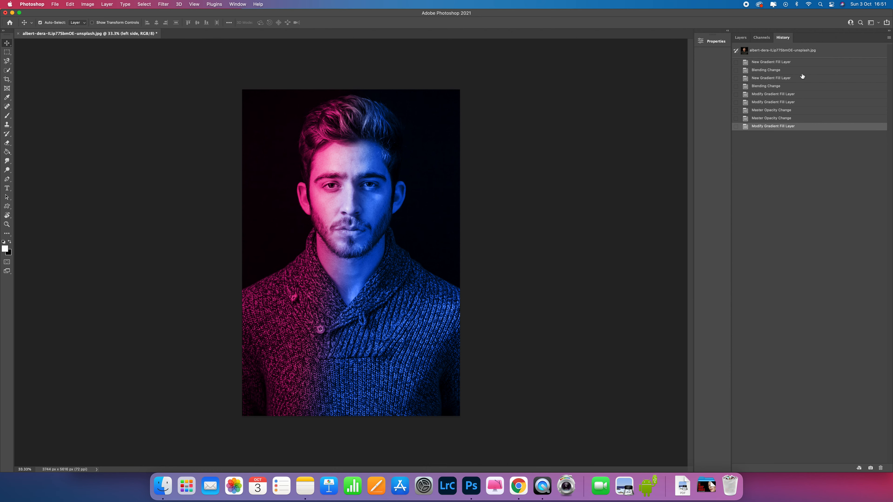
pyautogui.click(870, 468)
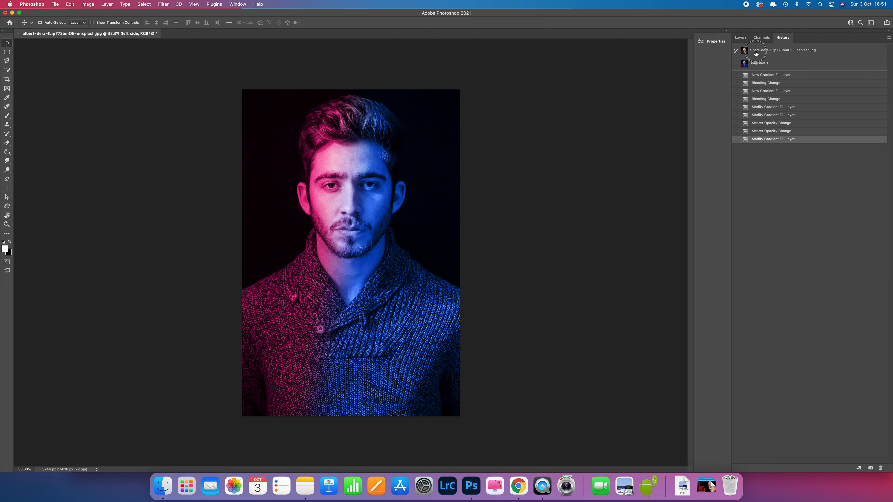
pyautogui.click(763, 56)
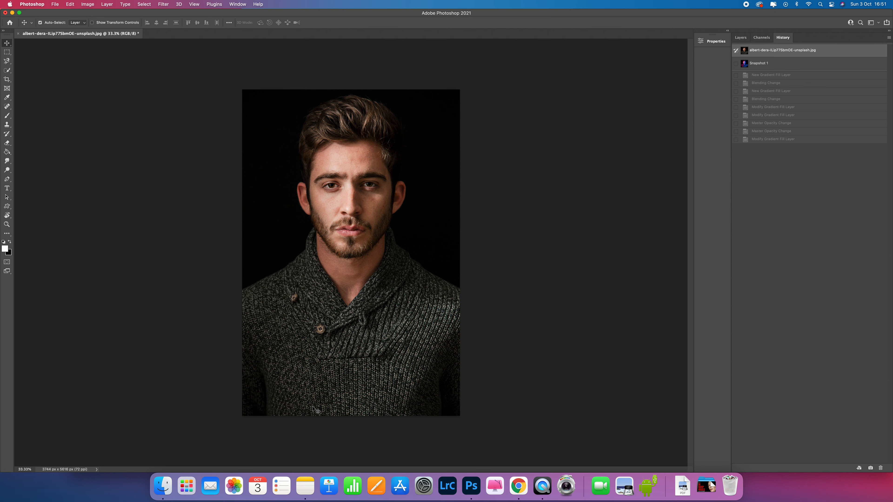
pyautogui.click(767, 65)
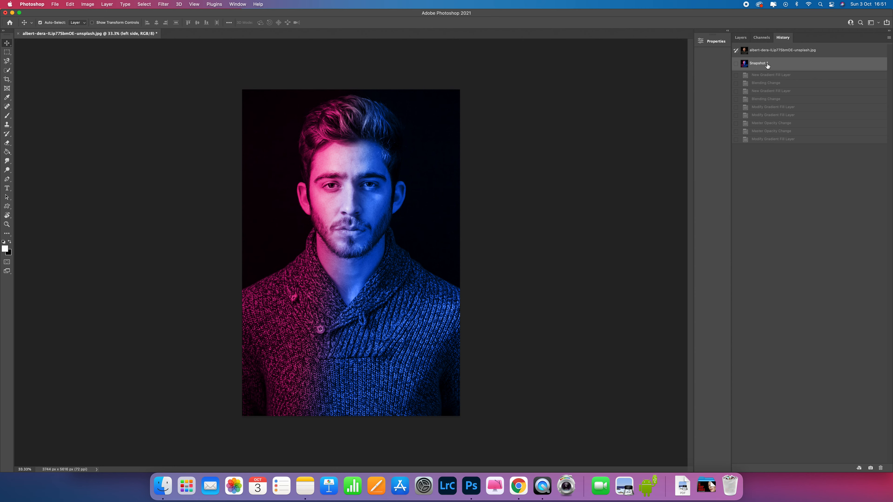
# Change the "left side" gradient's starting colour stop to the darker pink #c11c79 and accept the gradient fill
pyautogui.click(740, 37)
pyautogui.doubleClick(748, 95)
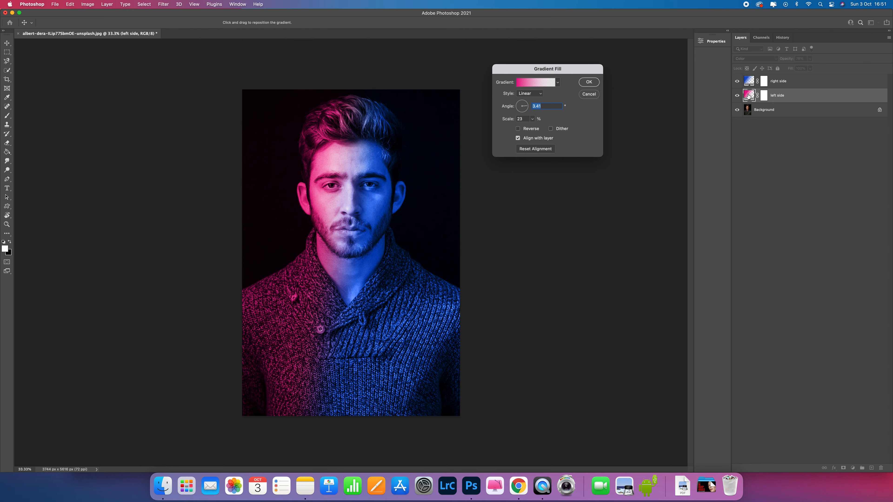
pyautogui.click(525, 83)
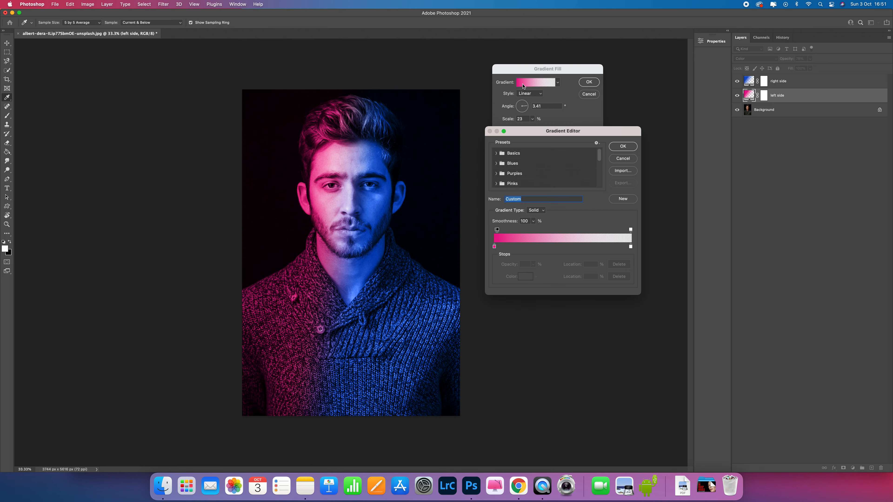
pyautogui.click(494, 247)
pyautogui.click(525, 277)
pyautogui.click(572, 95)
pyautogui.moveTo(572, 95)
pyautogui.mouseDown()
pyautogui.moveTo(572, 87)
pyautogui.moveTo(536, 96)
pyautogui.moveTo(585, 98)
pyautogui.moveTo(573, 85)
pyautogui.moveTo(564, 93)
pyautogui.mouseUp()
pyautogui.click(656, 69)
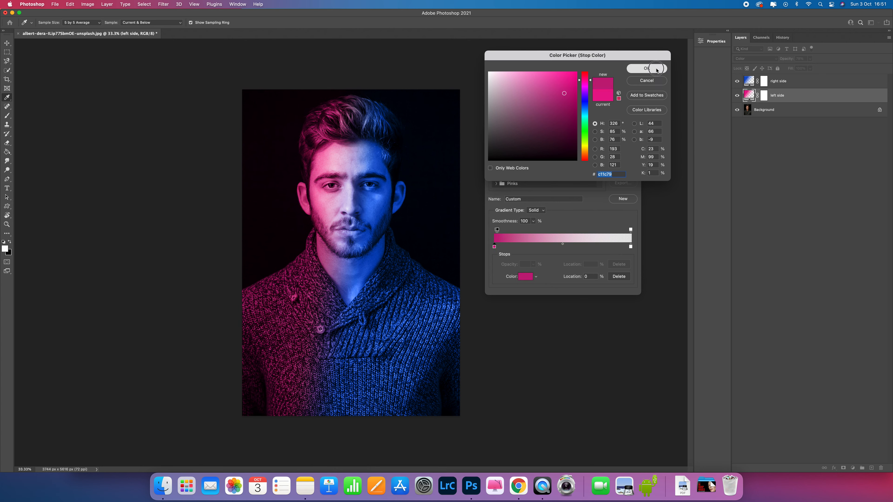
pyautogui.click(619, 146)
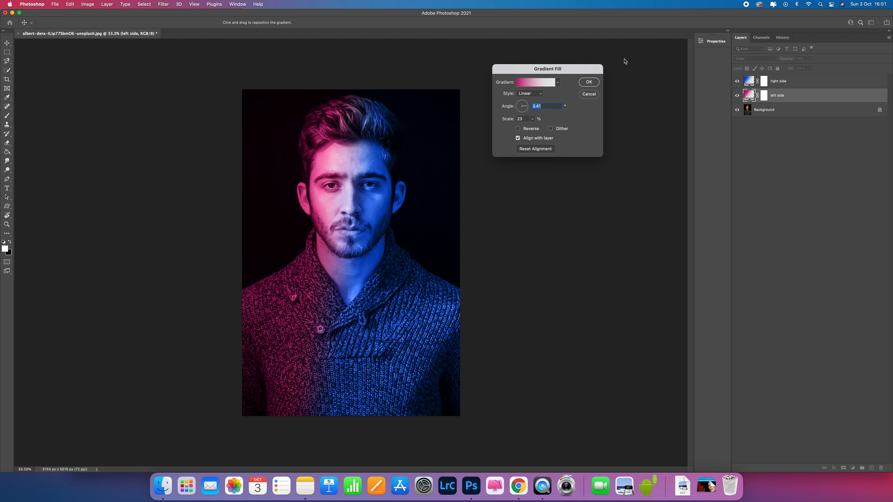
pyautogui.click(589, 82)
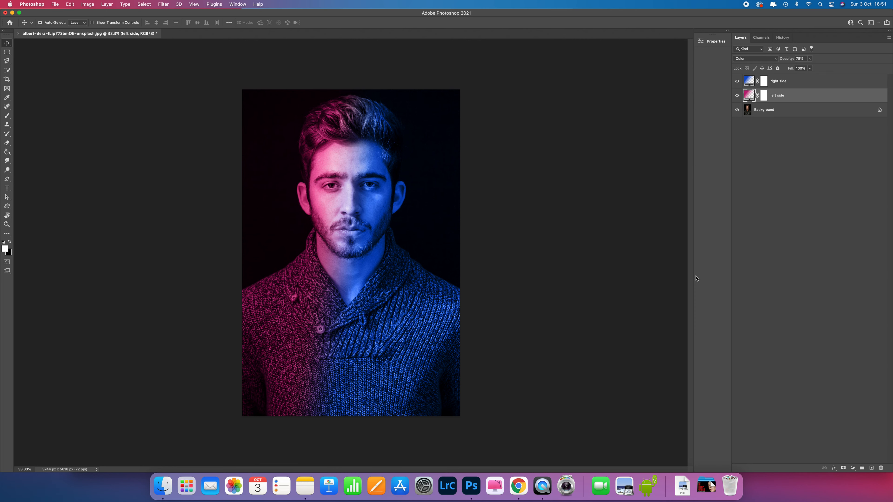
# Lower both the fill and the opacity of the "left side" layer to mute the pink
pyautogui.click(809, 68)
pyautogui.moveTo(811, 77); pyautogui.dragTo(801, 79)
pyautogui.click(810, 59)
pyautogui.moveTo(810, 66); pyautogui.dragTo(805, 69)
pyautogui.click(803, 111)
# Lower the opacity of the "right side" layer to mute the blue, and deselect all layers
pyautogui.click(749, 81)
pyautogui.click(810, 59)
pyautogui.moveTo(806, 70); pyautogui.dragTo(801, 67)
pyautogui.click(769, 140)
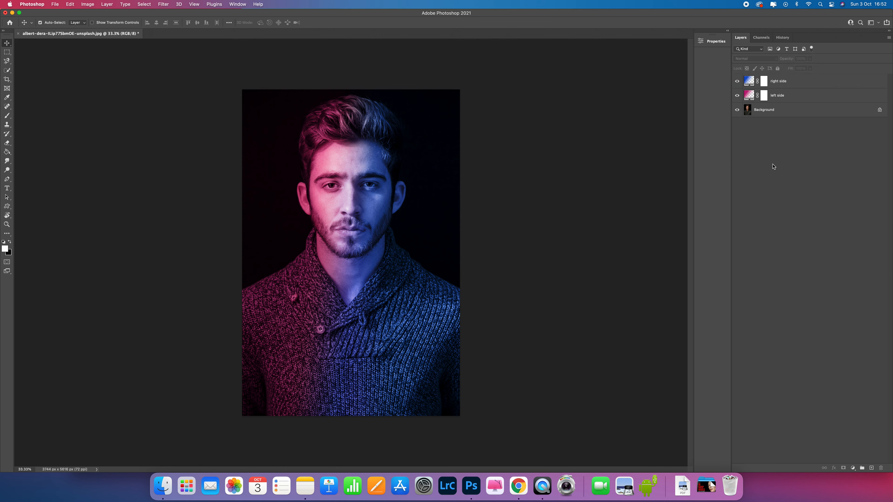